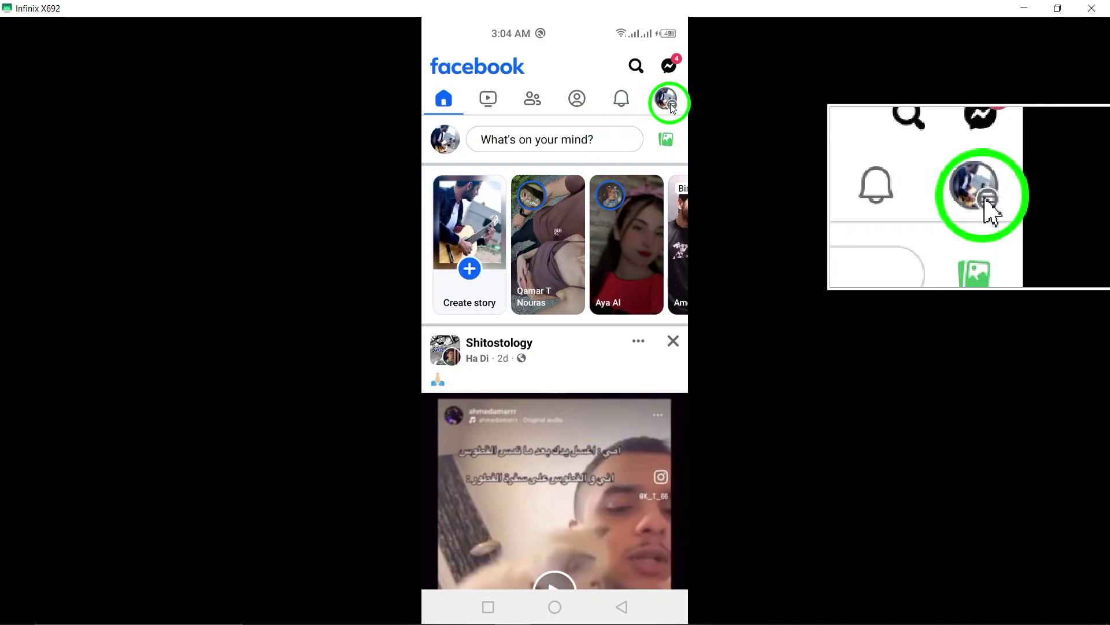
# Open the Facebook main menu and expand Settings & privacy to show Settings
pyautogui.click(668, 101)
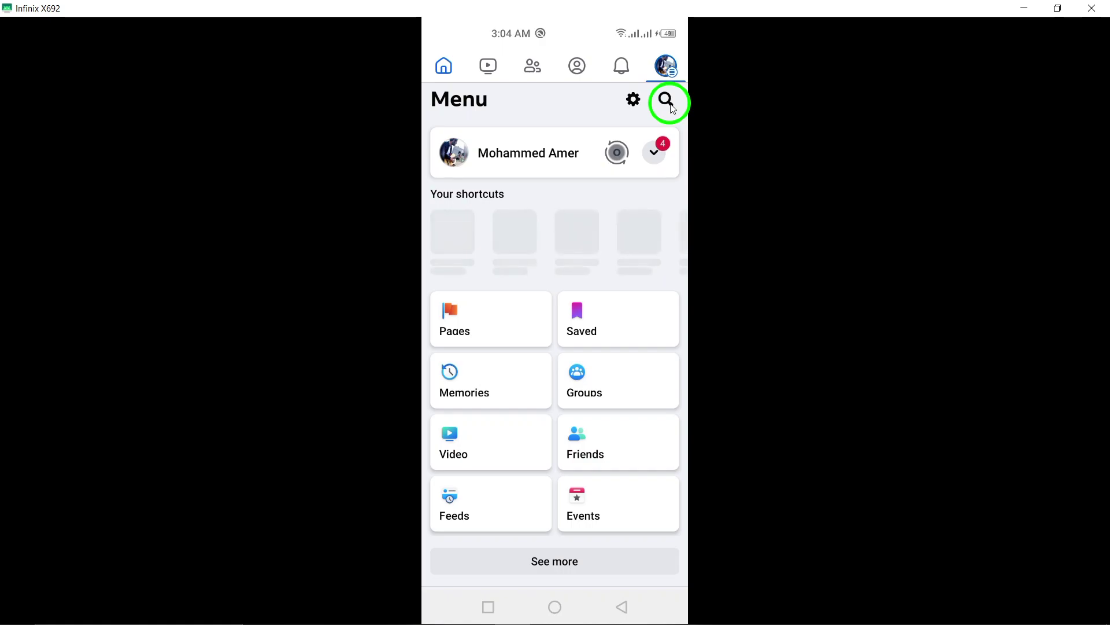
pyautogui.scroll(-3, 579, 390)
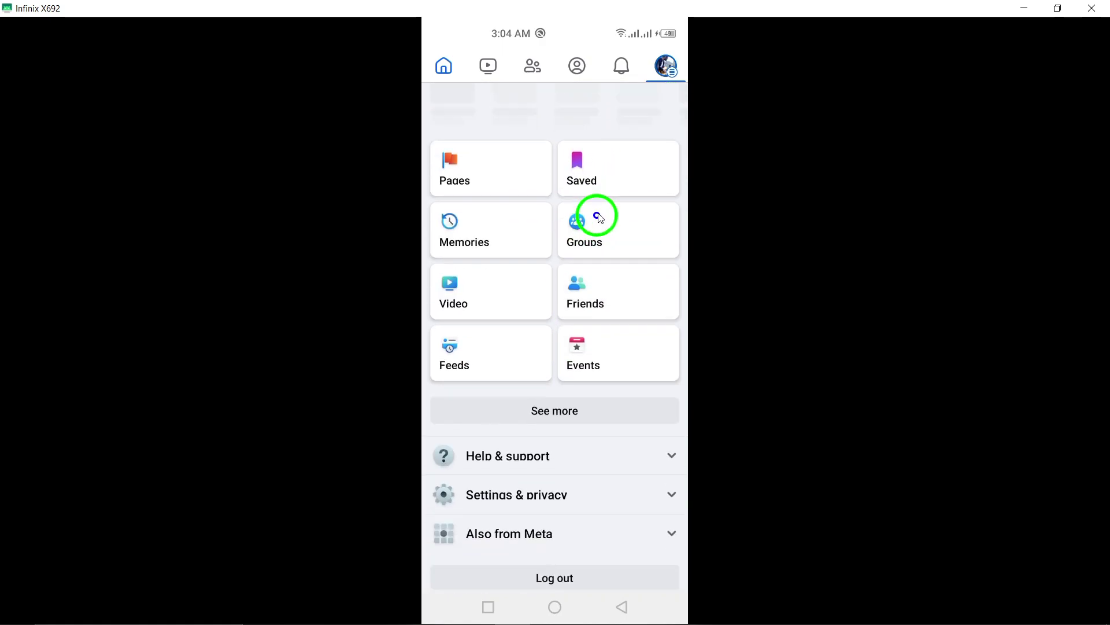
pyautogui.click(499, 481)
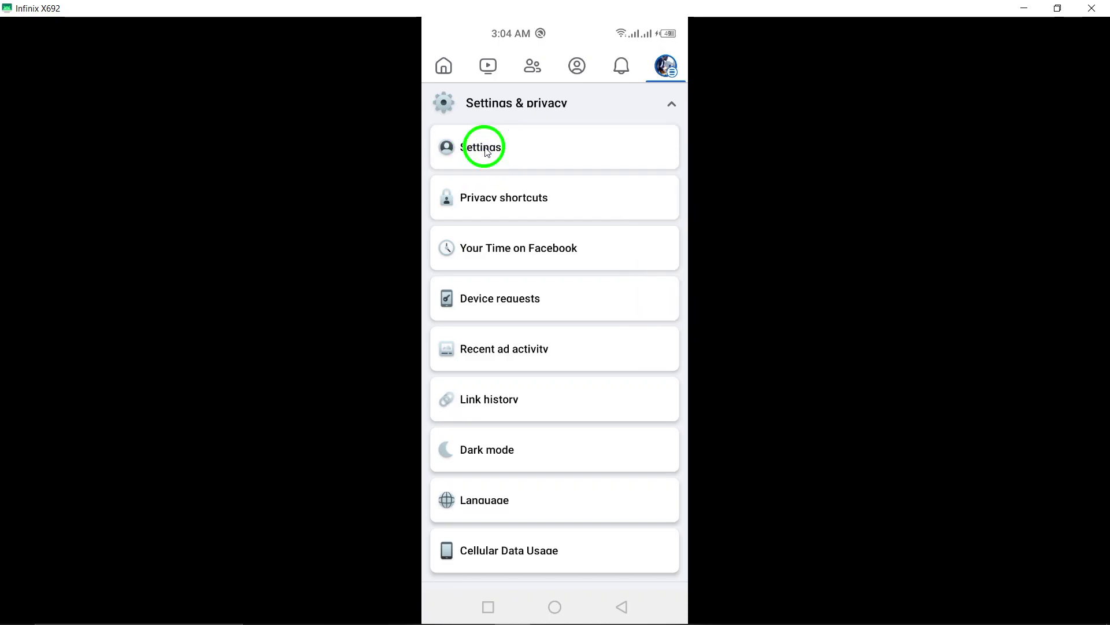
# Open the Settings & privacy page showing Accounts Center, then screenshot it via the Smart Panel
pyautogui.click(486, 150)
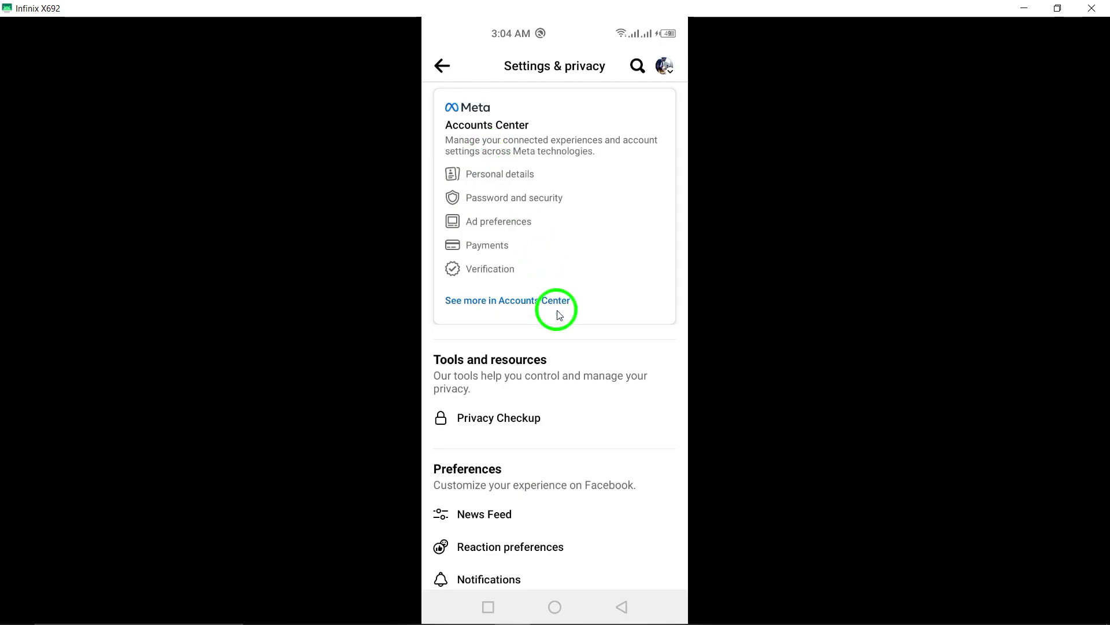
pyautogui.moveTo(690, 338); pyautogui.dragTo(426, 347)
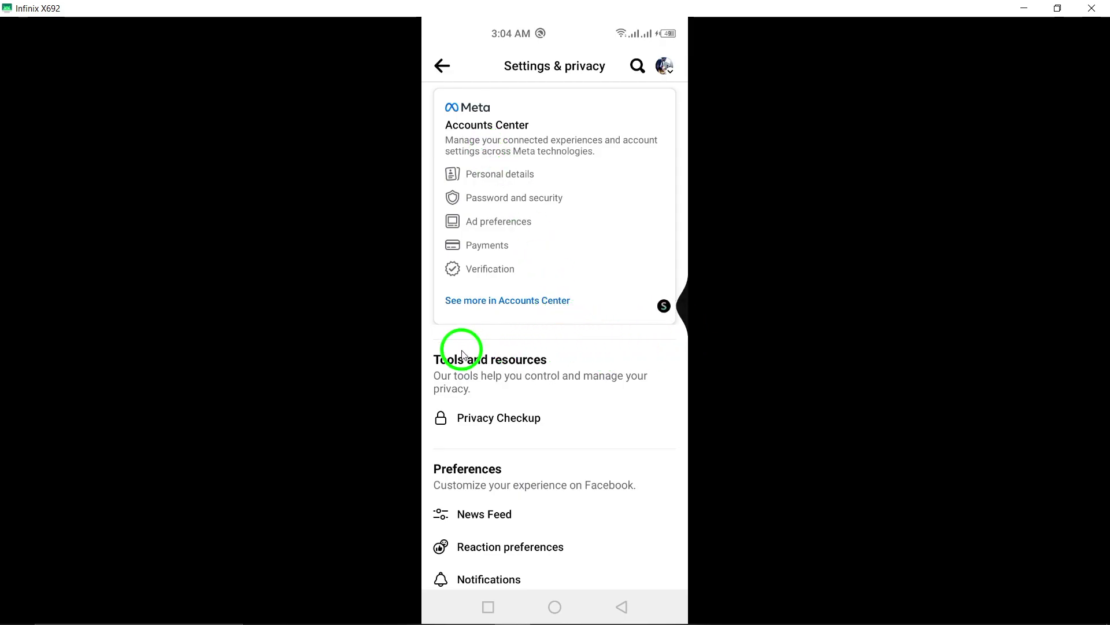
pyautogui.click(549, 293)
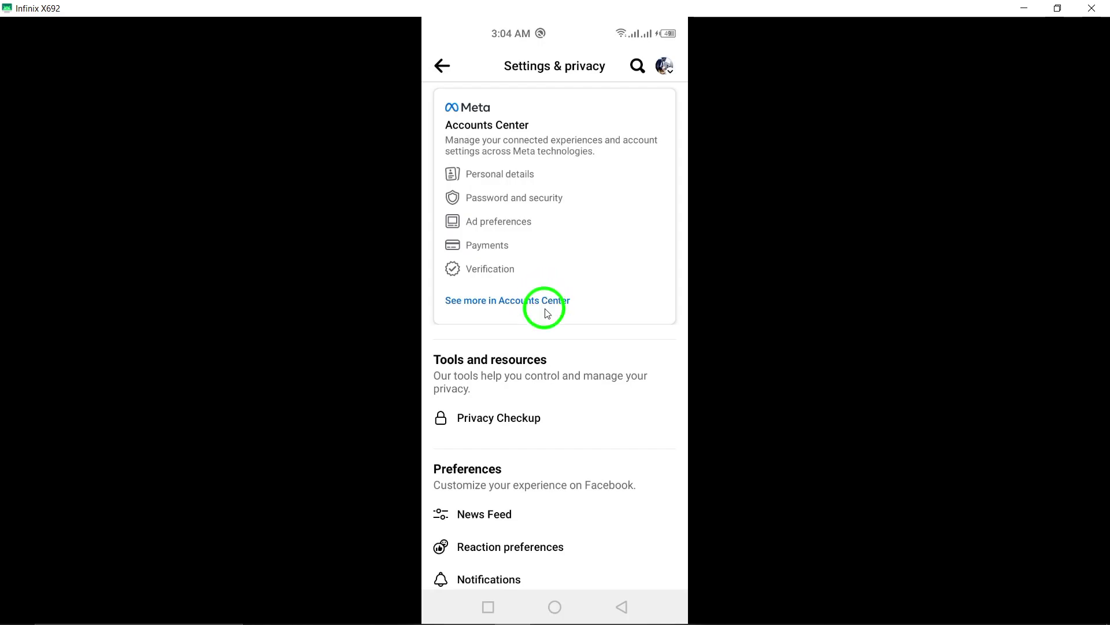
# Dismiss the screenshot preview and swipe the Facebook card away in Recents
pyautogui.click(555, 588)
pyautogui.click(488, 608)
pyautogui.moveTo(570, 260); pyautogui.dragTo(574, 165)
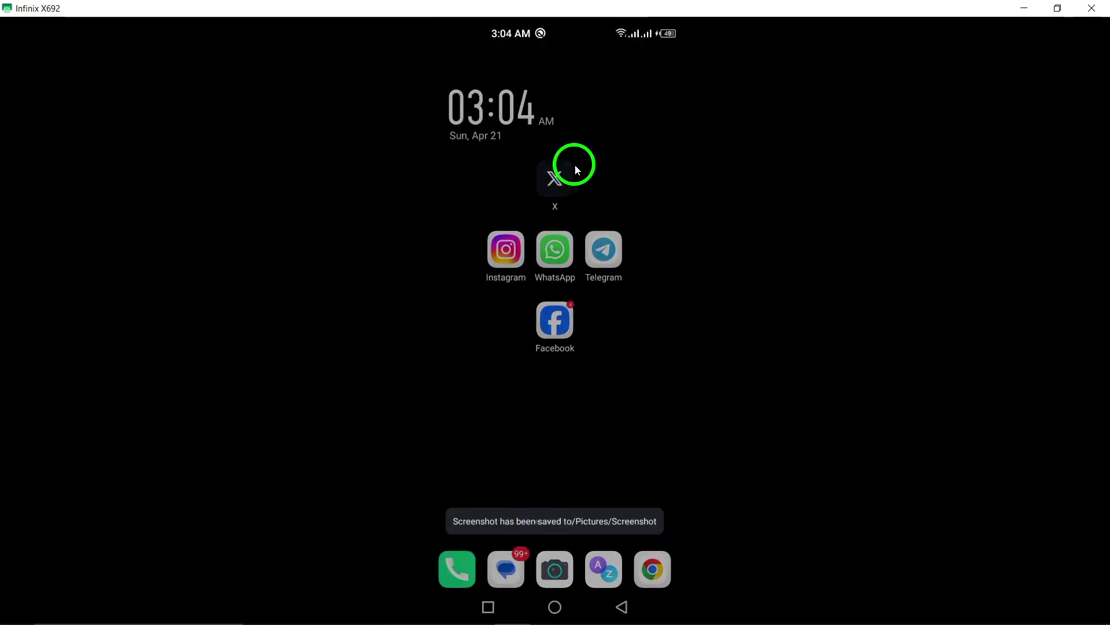